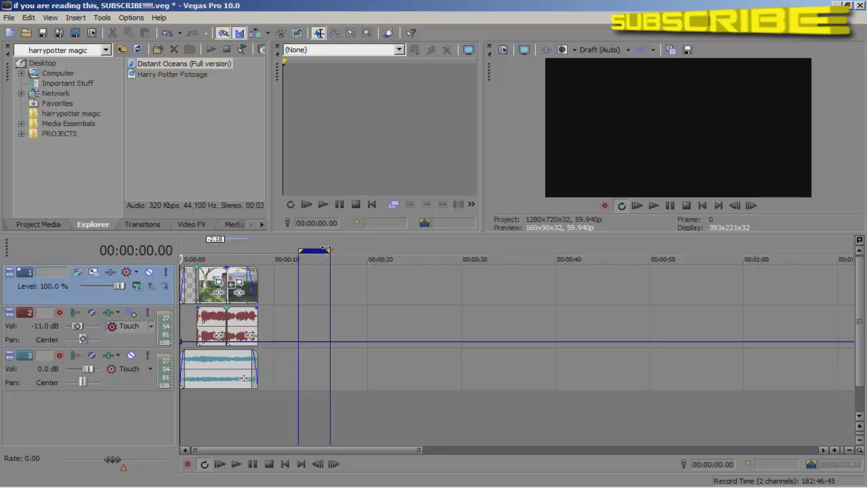
Drag the loop region over the clips so it spans from 0 to about 00:00:08.17.
{"action": "left_click_drag", "start_coordinate": [311, 253], "coordinate": [255, 253]}
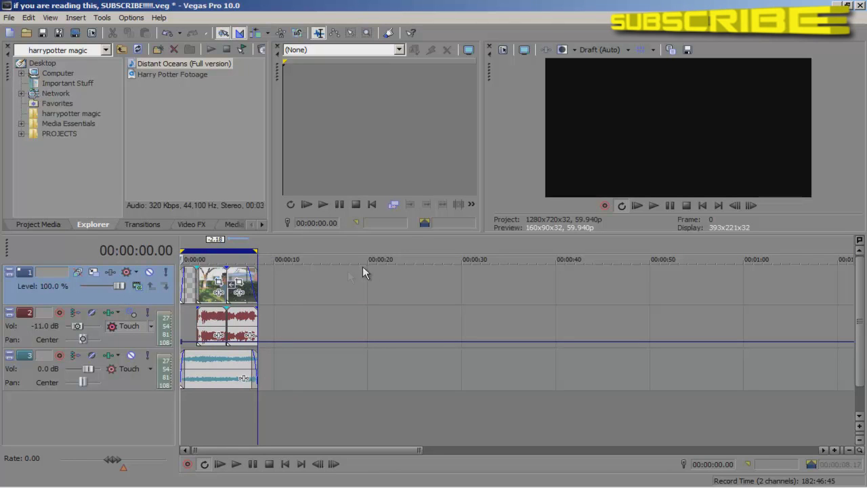
Set the Video Preview quality to Best (Full), then return the playhead to the project start.
{"action": "left_click", "coordinate": [214, 424]}
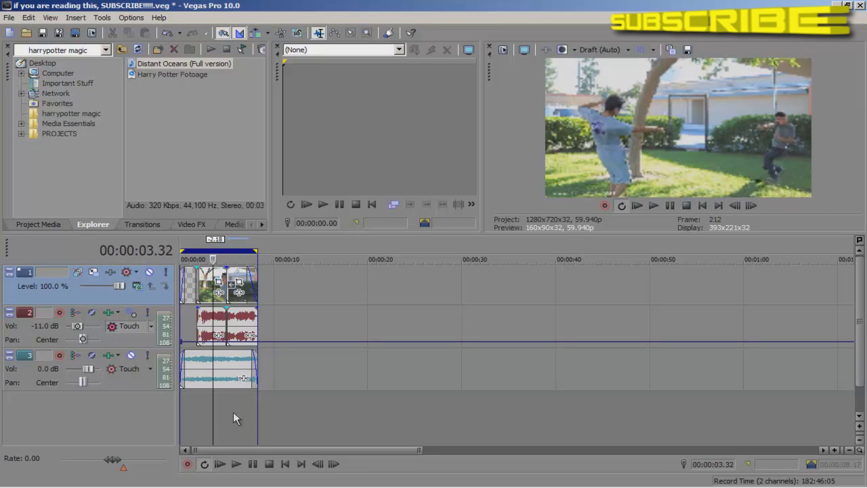
{"action": "left_click", "coordinate": [605, 51]}
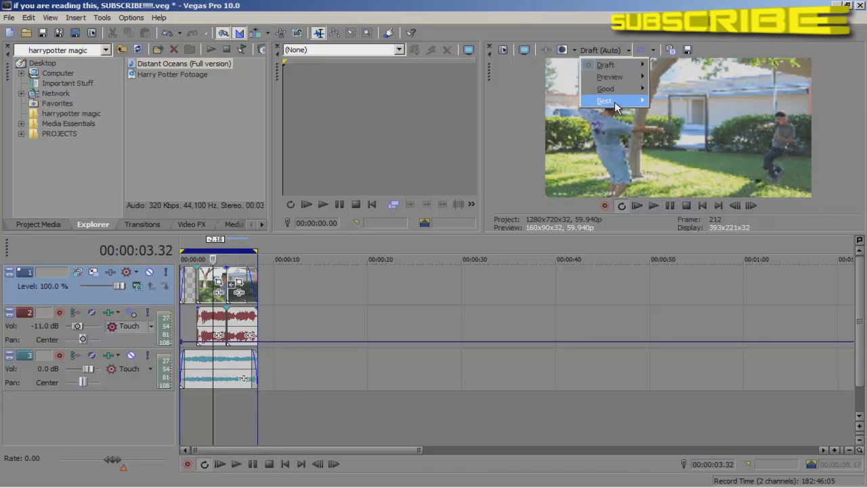
{"action": "mouse_move", "coordinate": [613, 100]}
{"action": "left_click", "coordinate": [672, 116]}
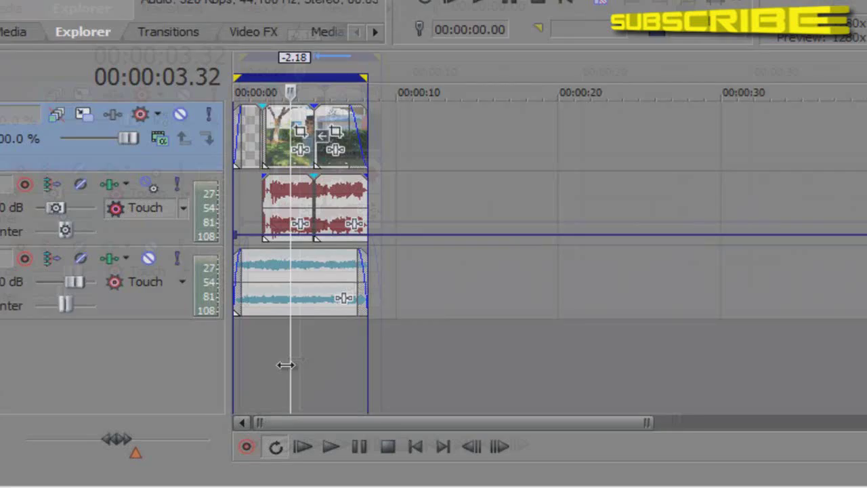
{"action": "key", "text": "ctrl+Home"}
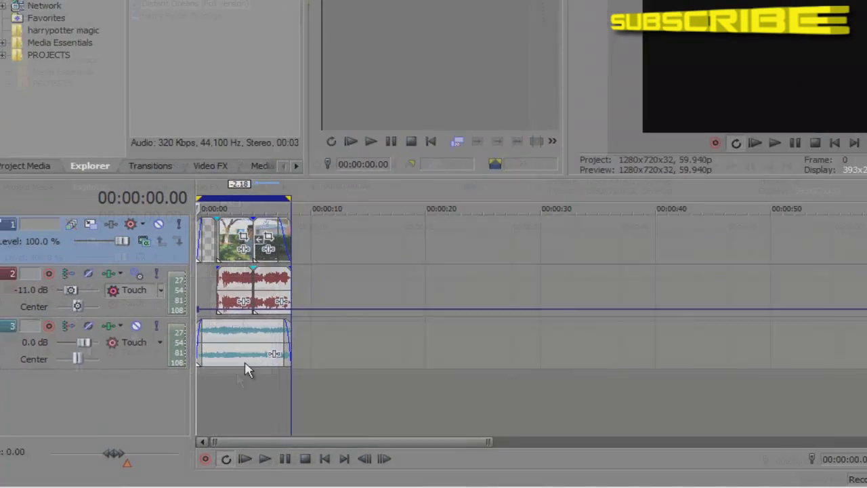
Shift the loop region to about 13–21 seconds and start playback.
{"action": "scroll", "coordinate": [547, 313], "scroll_direction": "up", "scroll_amount": 5}
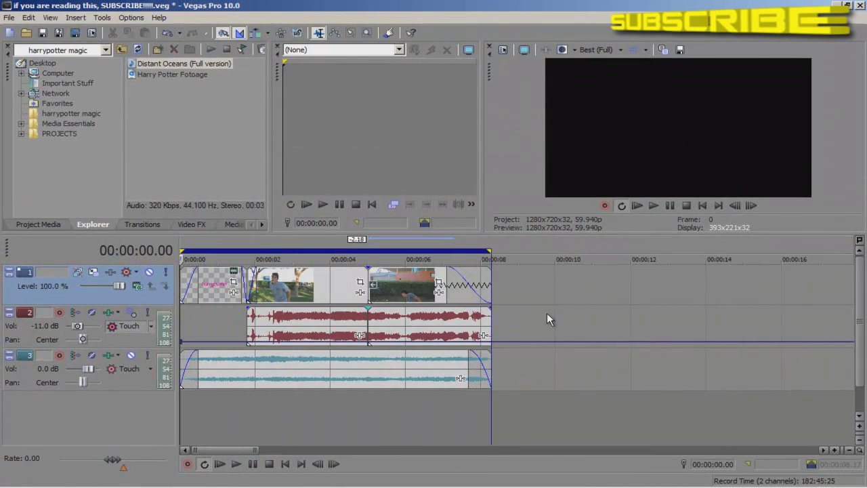
{"action": "scroll", "coordinate": [544, 312], "scroll_direction": "down", "scroll_amount": 2}
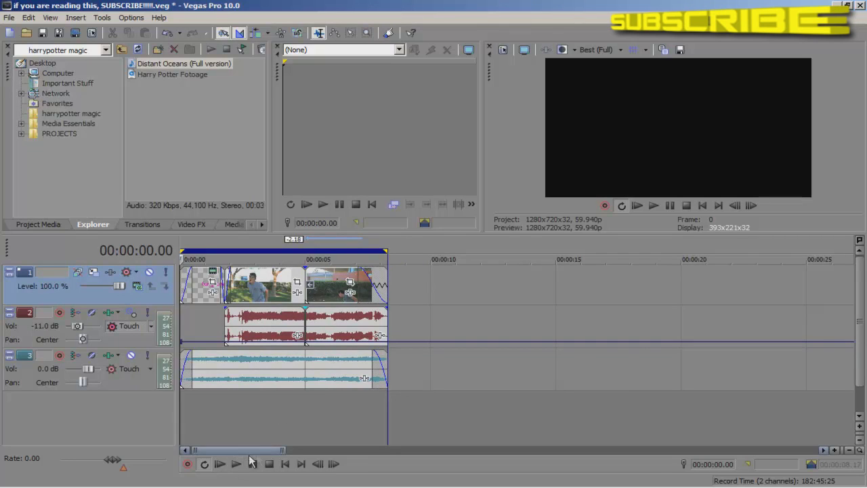
{"action": "key", "text": "ctrl+shift+Right"}
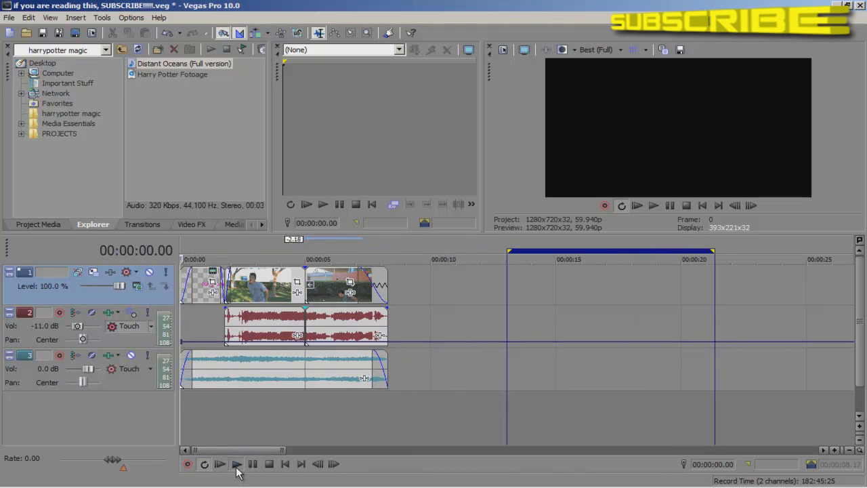
{"action": "left_click", "coordinate": [236, 464]}
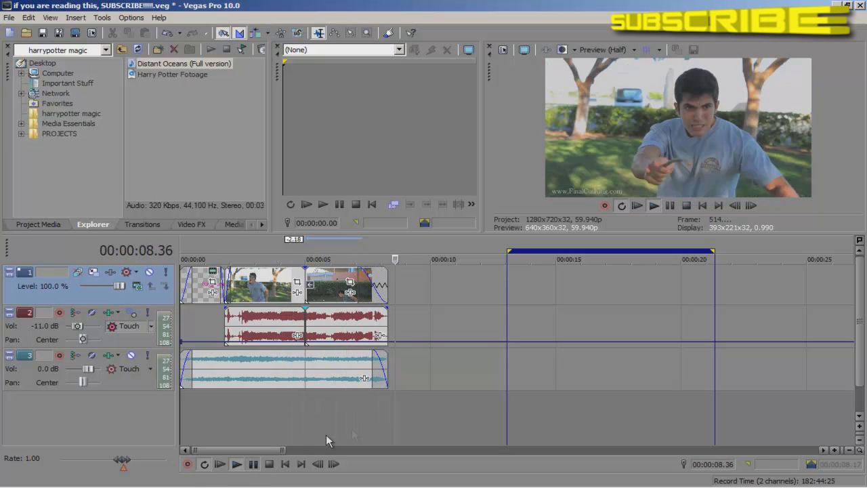
Stop playback, switch preview quality to Draft (Auto), and play the project again.
{"action": "key", "text": "space"}
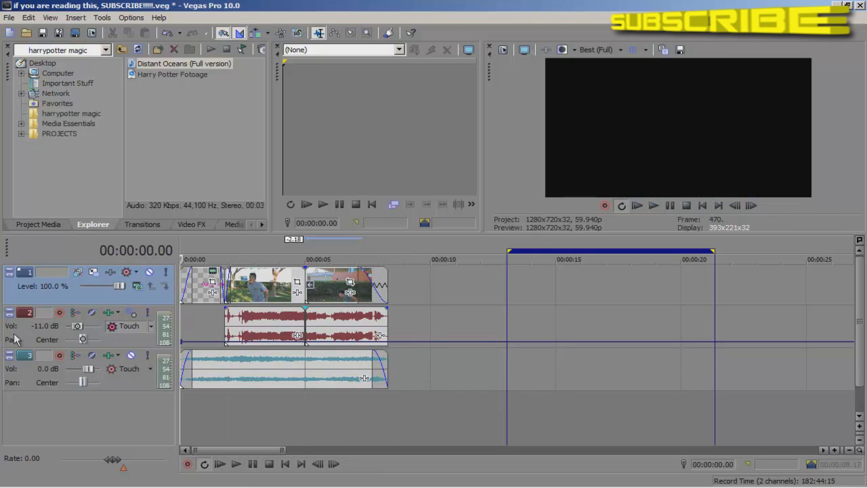
{"action": "left_click", "coordinate": [616, 49]}
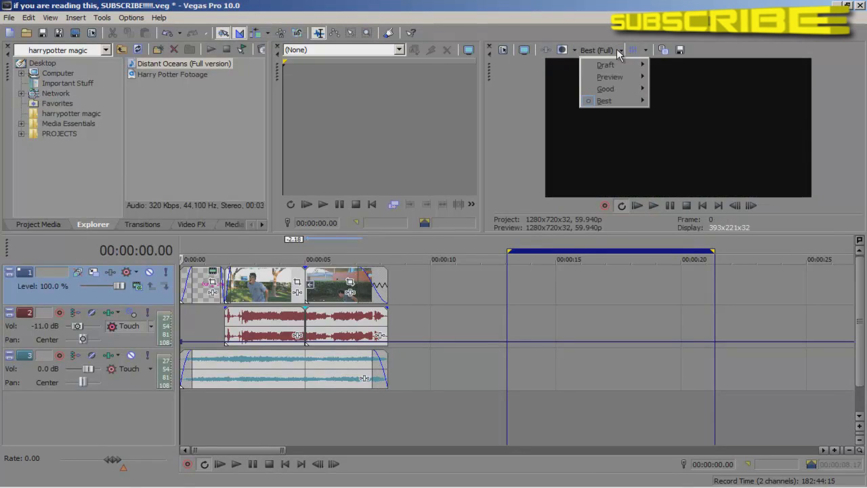
{"action": "mouse_move", "coordinate": [618, 66]}
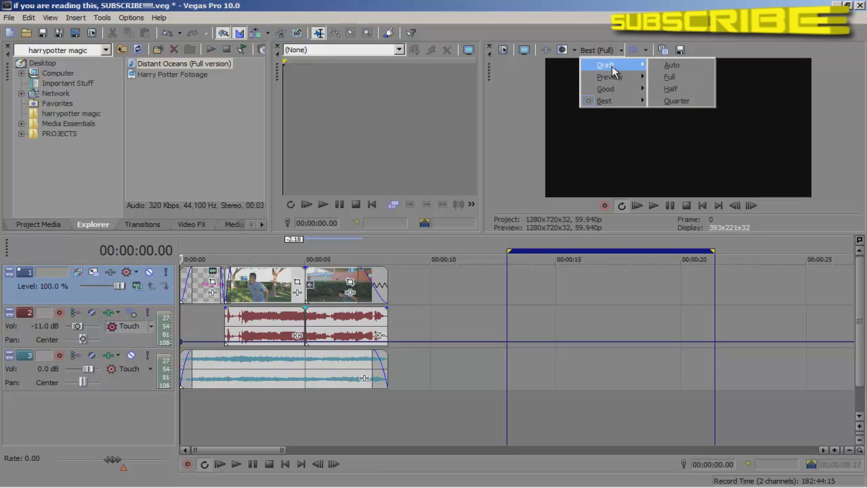
{"action": "left_click", "coordinate": [657, 64]}
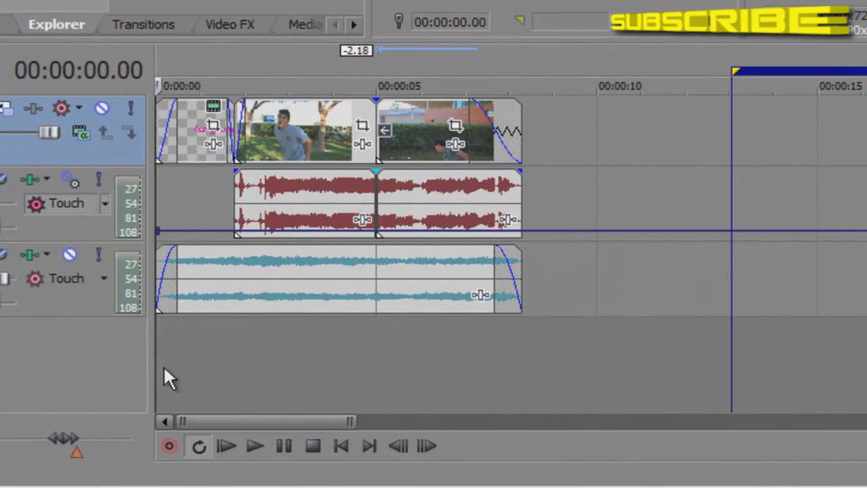
{"action": "left_click", "coordinate": [254, 447]}
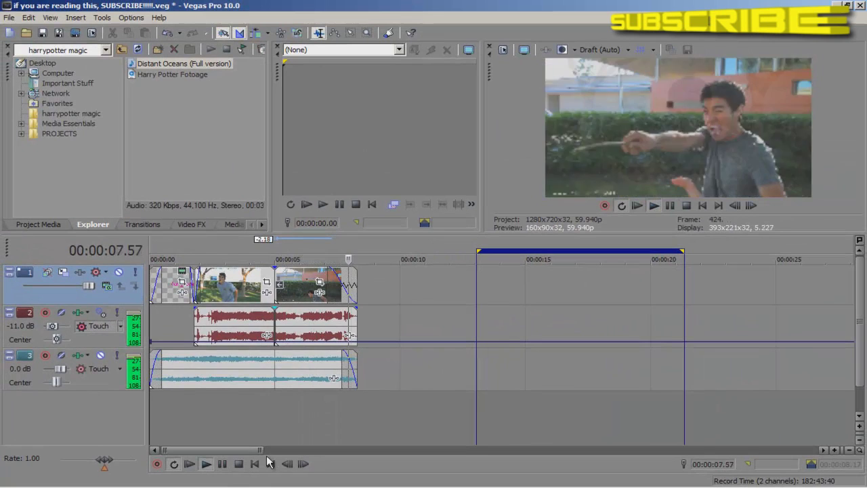
{"action": "key", "text": "Return"}
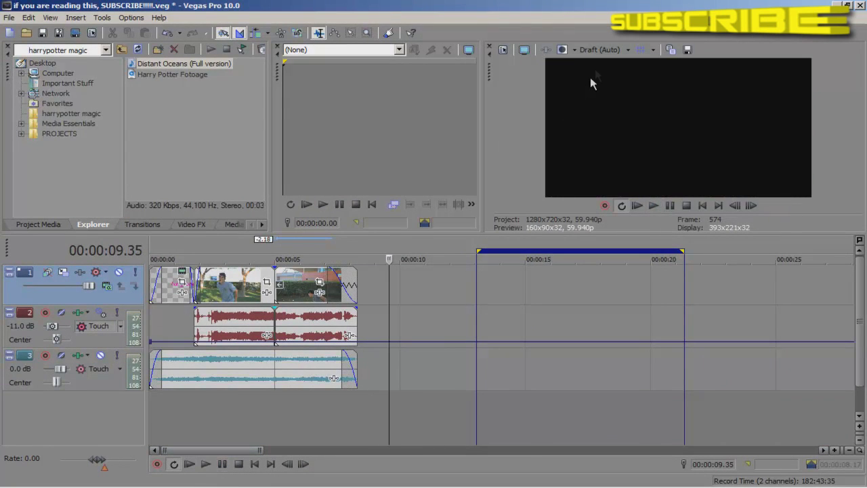
Scrub the playhead back to about 4.29 seconds, then return to the project start.
{"action": "left_click", "coordinate": [596, 48]}
{"action": "left_click", "coordinate": [616, 10]}
{"action": "left_click_drag", "start_coordinate": [388, 321], "coordinate": [261, 328]}
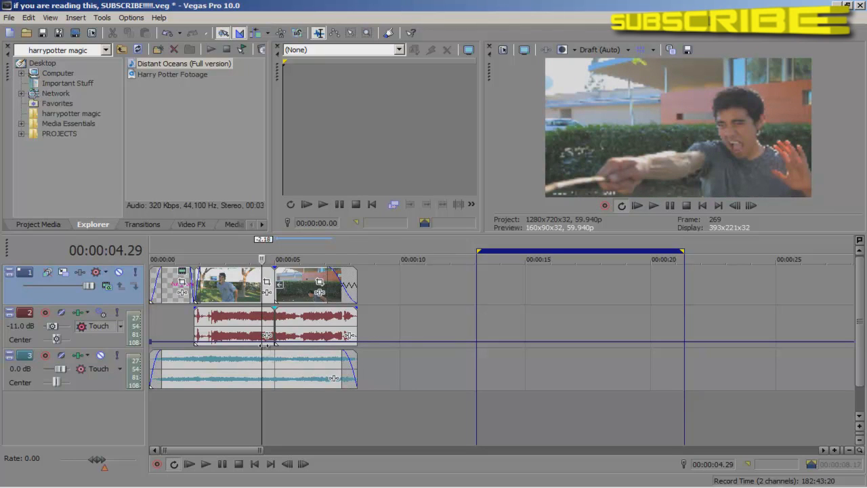
{"action": "key", "text": "Home"}
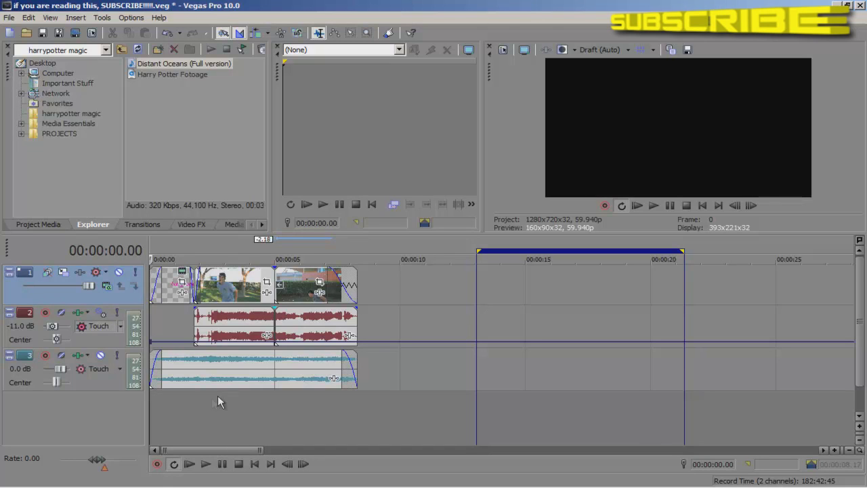
Select the range from 00:00:00.00 and extend it to 00:00:08.17 to cover every clip.
{"action": "double_click", "coordinate": [170, 321]}
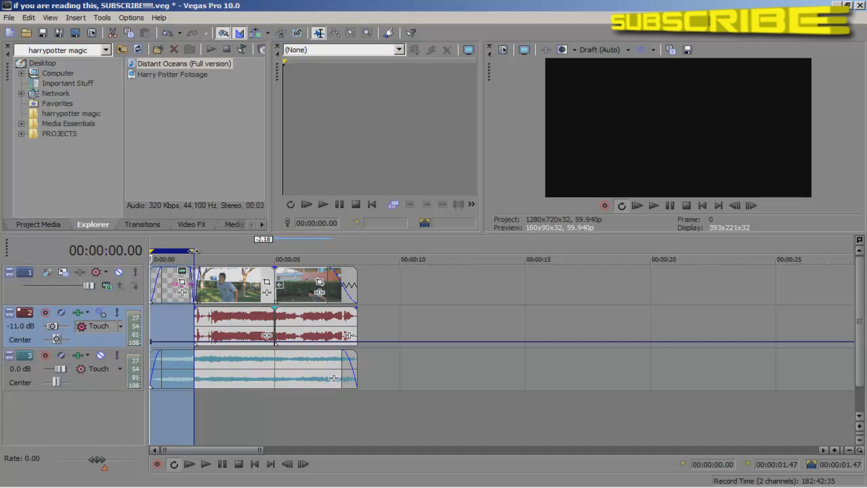
{"action": "left_click_drag", "start_coordinate": [197, 256], "coordinate": [357, 252]}
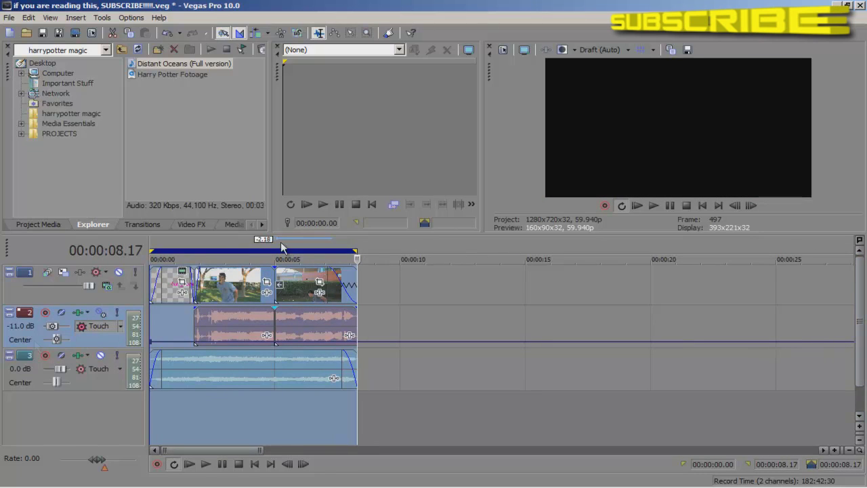
{"action": "scroll", "coordinate": [285, 392], "scroll_direction": "down", "scroll_amount": 5}
{"action": "scroll", "coordinate": [285, 399], "scroll_direction": "down", "scroll_amount": 2}
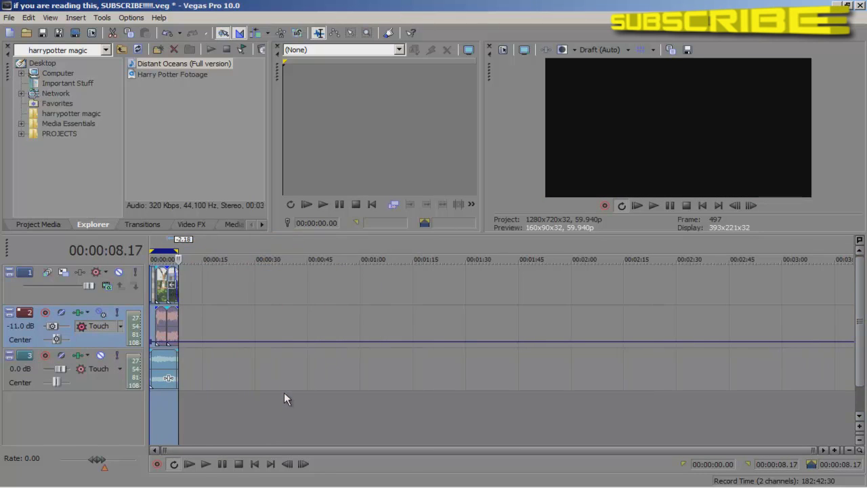
{"action": "scroll", "coordinate": [258, 402], "scroll_direction": "up", "scroll_amount": 5}
{"action": "scroll", "coordinate": [332, 406], "scroll_direction": "up", "scroll_amount": 5}
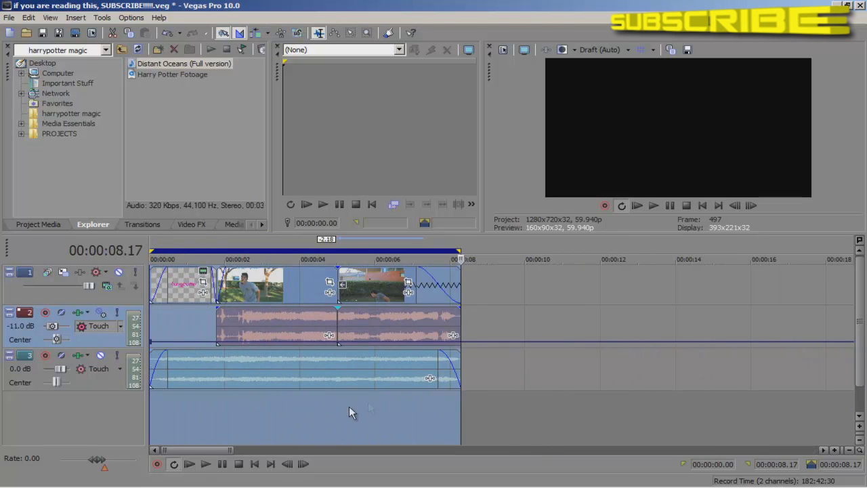
Open File > Render As and name the output file slfjslhf.wmv.
{"action": "left_click", "coordinate": [9, 17]}
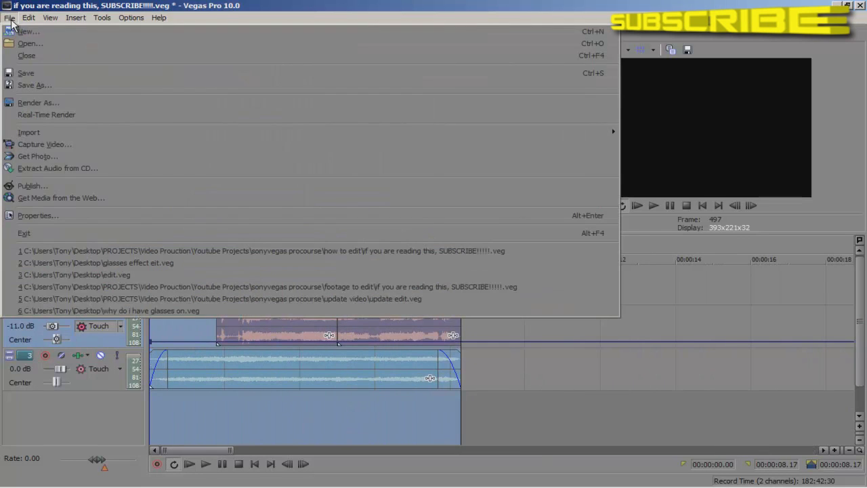
{"action": "left_click", "coordinate": [35, 102]}
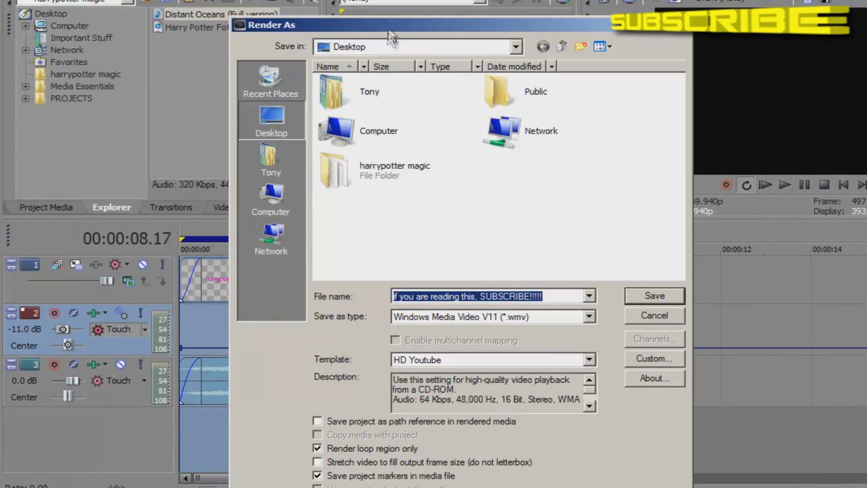
{"action": "left_click_drag", "start_coordinate": [389, 31], "coordinate": [356, 21]}
{"action": "left_click_drag", "start_coordinate": [403, 44], "coordinate": [350, 13]}
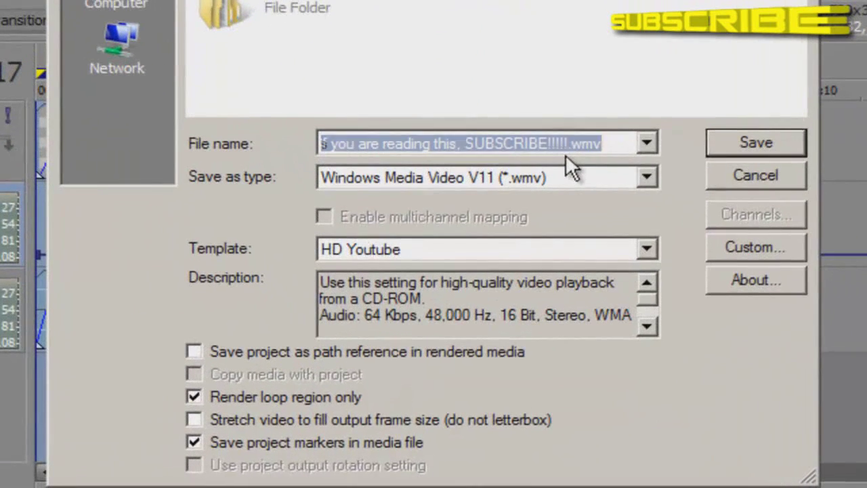
{"action": "type", "text": "slfjslhf"}
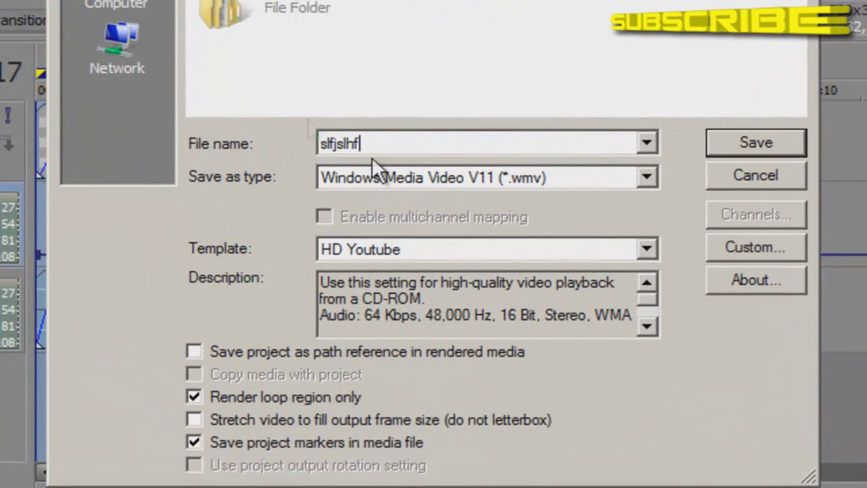
{"action": "key", "text": "Return"}
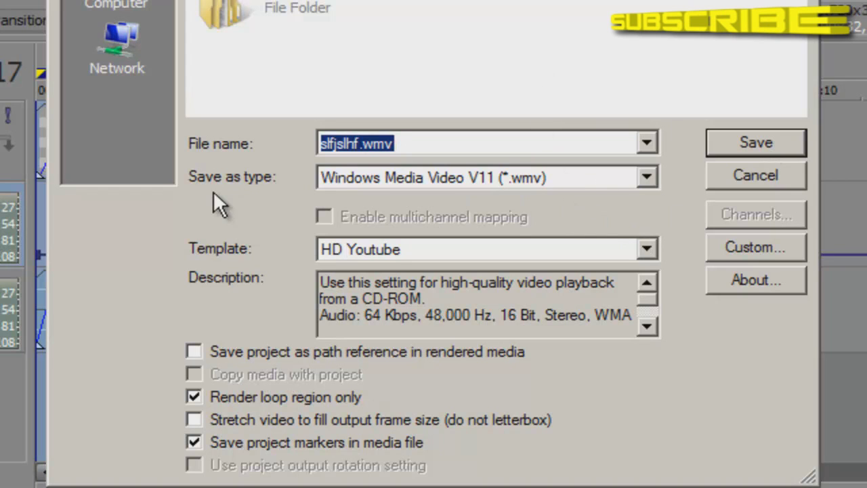
{"action": "left_click", "coordinate": [646, 178]}
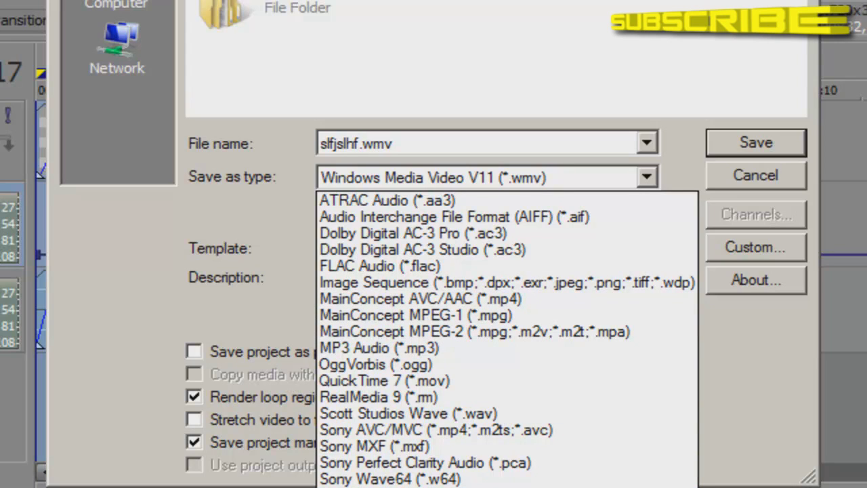
{"action": "key", "text": "Escape"}
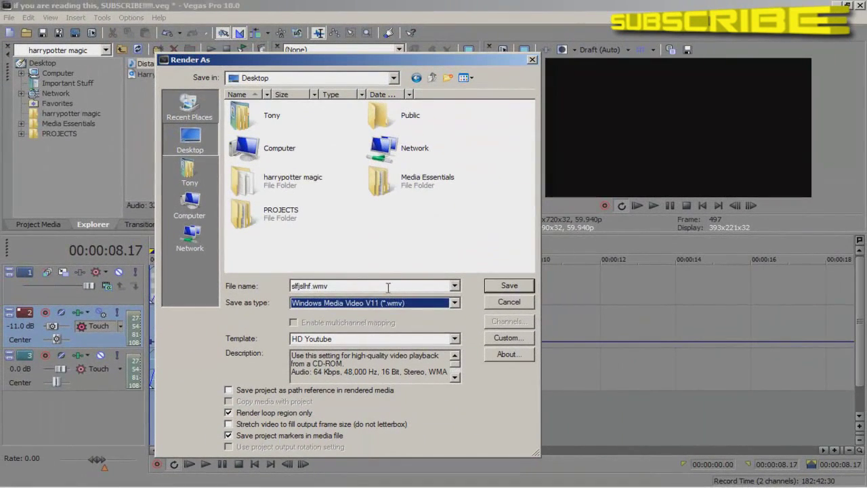
{"action": "double_click", "coordinate": [388, 287]}
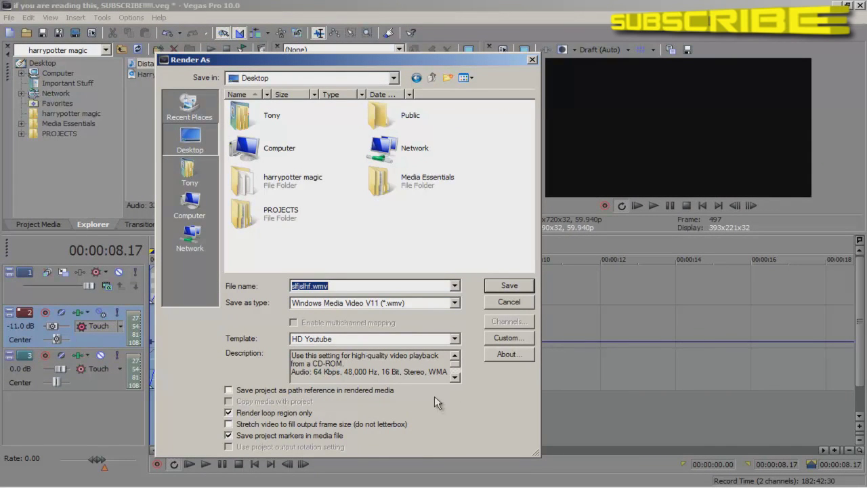
{"action": "left_click_drag", "start_coordinate": [313, 52], "coordinate": [417, 20]}
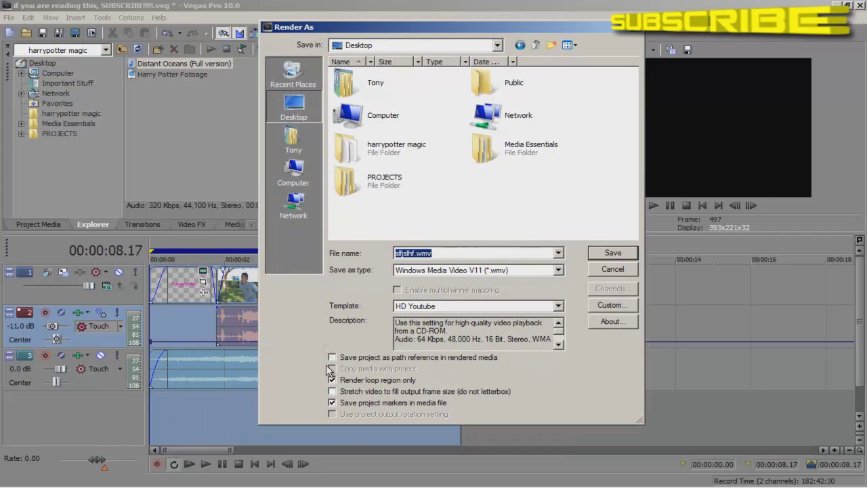
{"action": "left_click", "coordinate": [331, 402]}
{"action": "left_click_drag", "start_coordinate": [332, 27], "coordinate": [278, 42]}
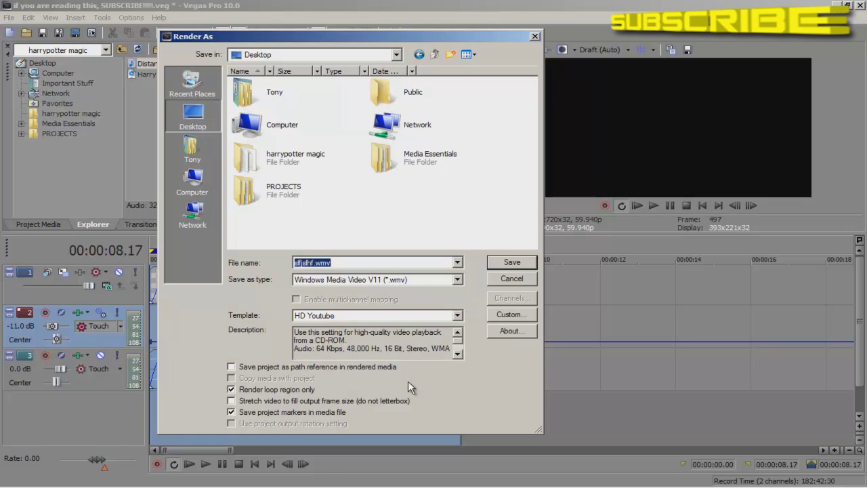
In the HD Youtube template's Custom settings, keep Audio at CBR with Windows Media Audio 9.2.
{"action": "left_click", "coordinate": [519, 320]}
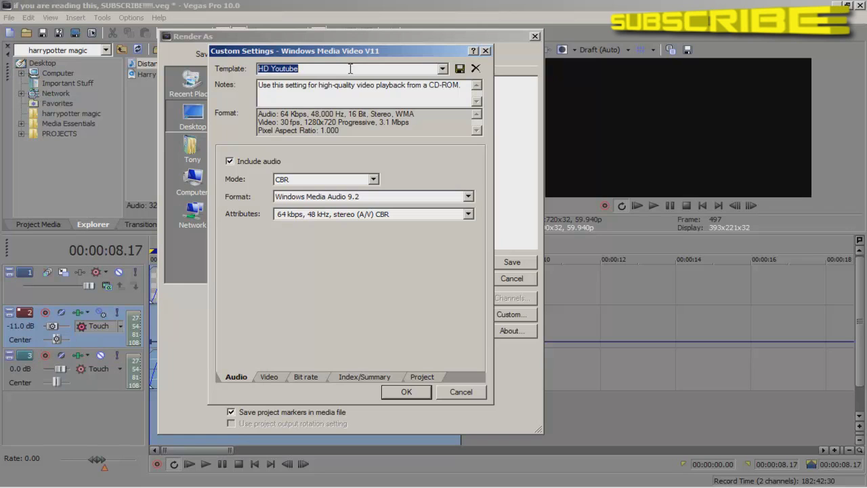
{"action": "left_click_drag", "start_coordinate": [341, 52], "coordinate": [359, 66]}
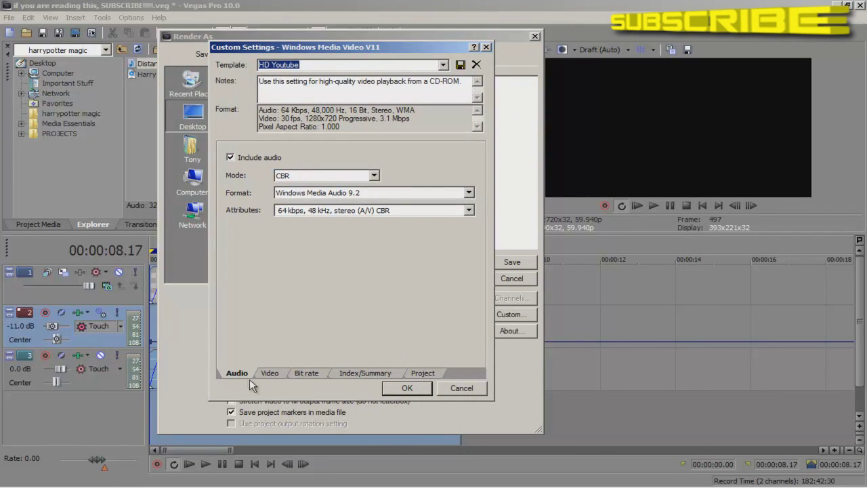
{"action": "left_click", "coordinate": [244, 375]}
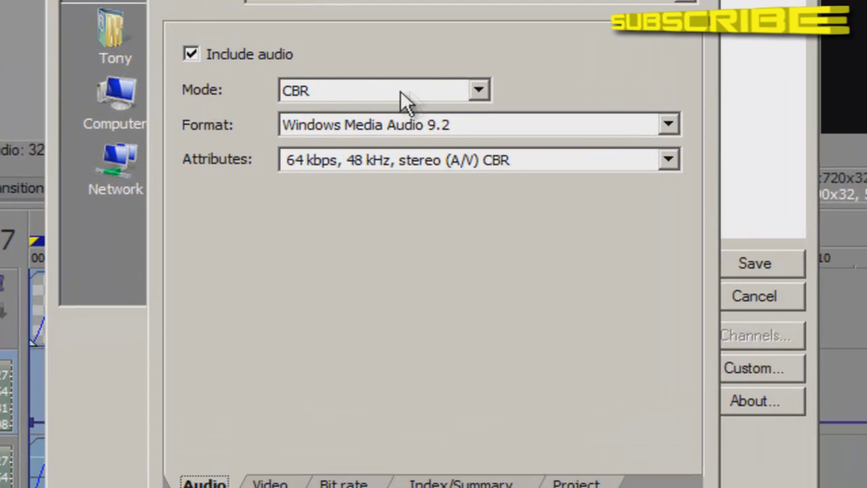
{"action": "left_click", "coordinate": [480, 88]}
{"action": "left_click", "coordinate": [448, 119]}
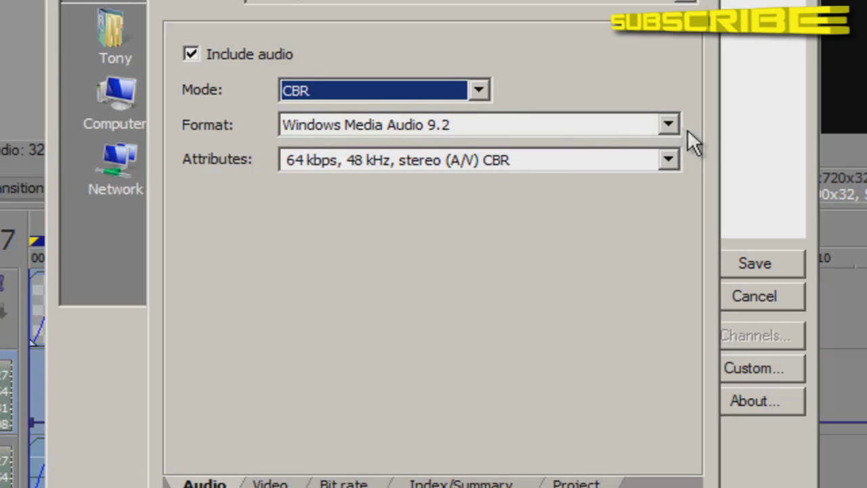
{"action": "left_click", "coordinate": [669, 126]}
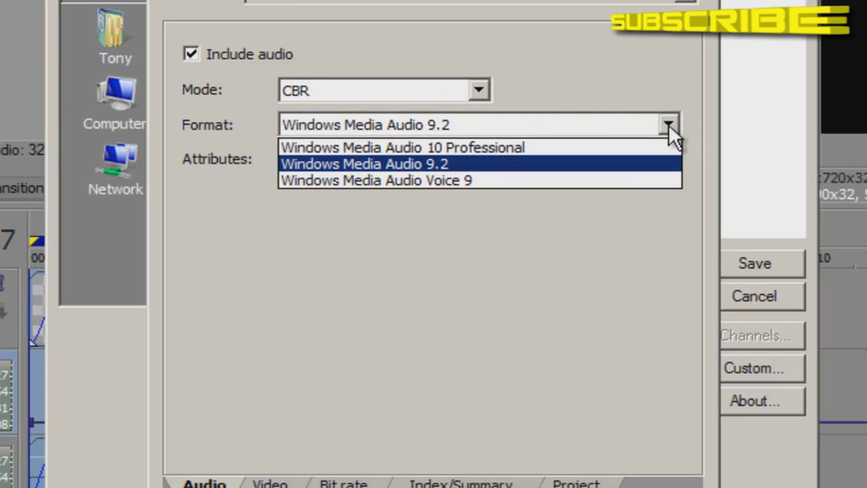
{"action": "left_click", "coordinate": [668, 124]}
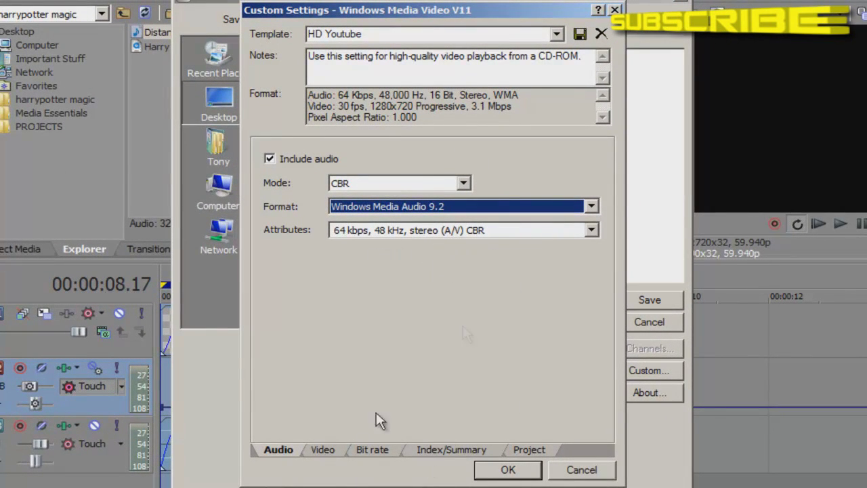
On the Video page, keep CBR mode with Windows Media Video 9 format.
{"action": "left_click", "coordinate": [323, 450]}
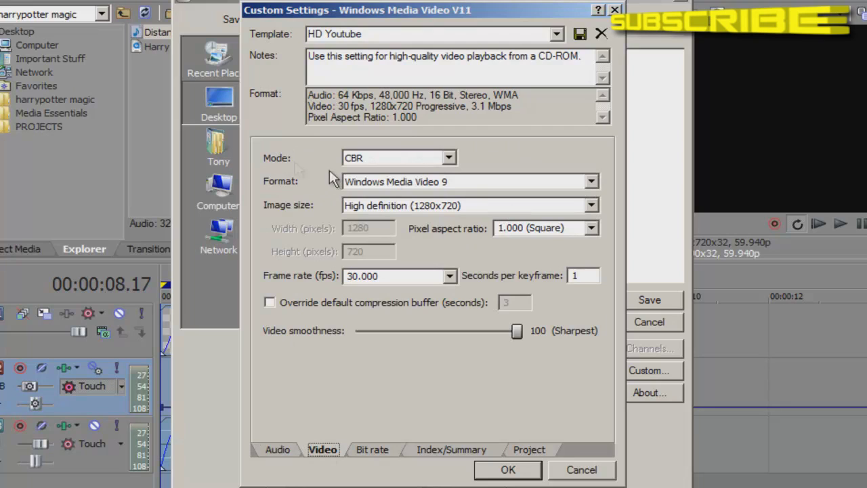
{"action": "left_click", "coordinate": [449, 158]}
{"action": "left_click", "coordinate": [449, 158]}
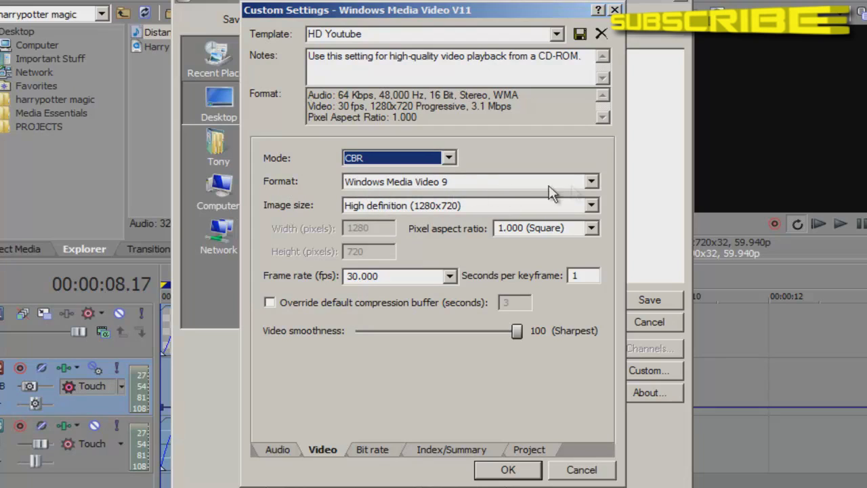
{"action": "left_click", "coordinate": [592, 183]}
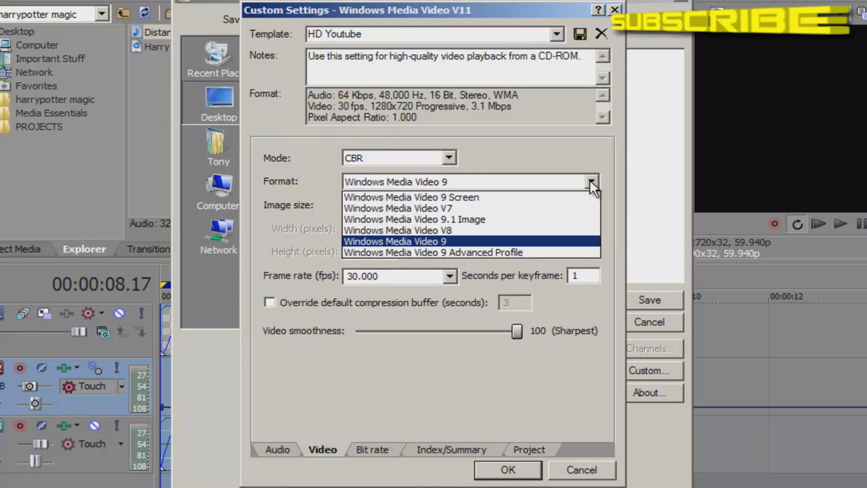
{"action": "left_click", "coordinate": [591, 183]}
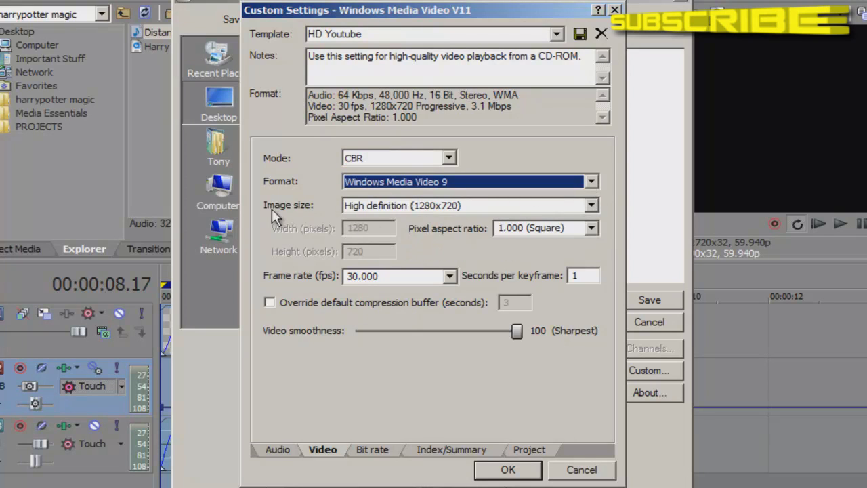
Set image size to High definition (1280x720), 1.000 (Square) pixels, and video smoothness 100.
{"action": "left_click", "coordinate": [591, 205]}
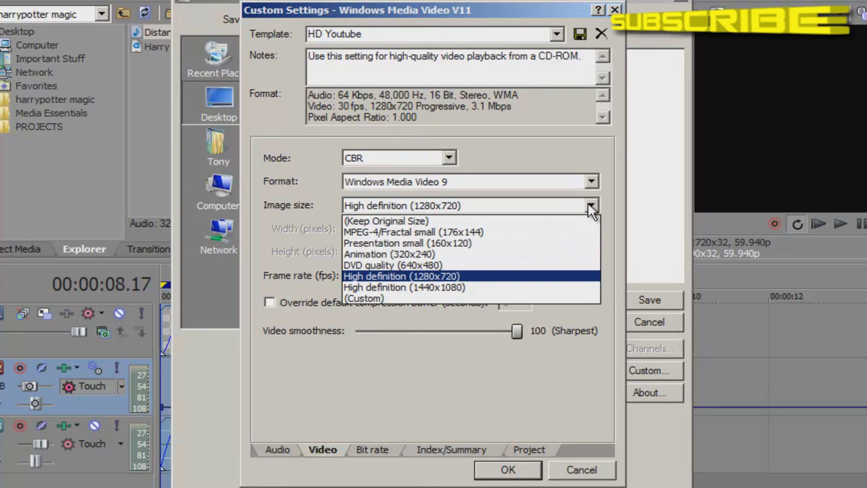
{"action": "left_click", "coordinate": [469, 276]}
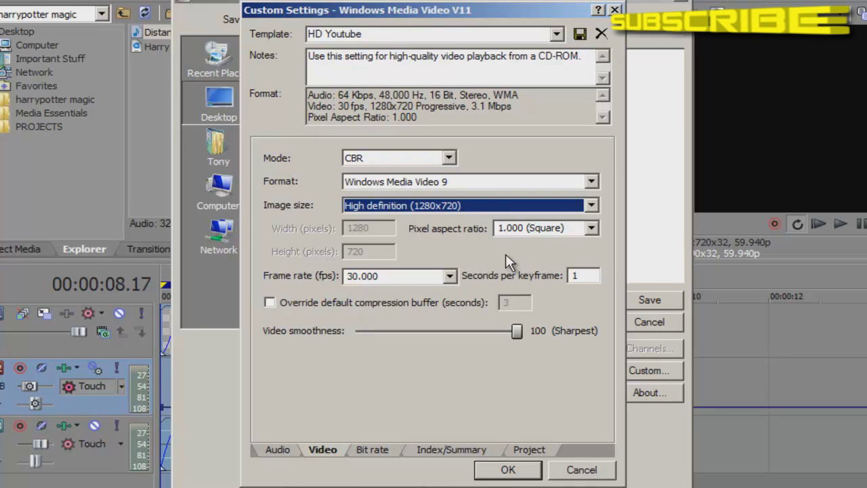
{"action": "left_click", "coordinate": [593, 206]}
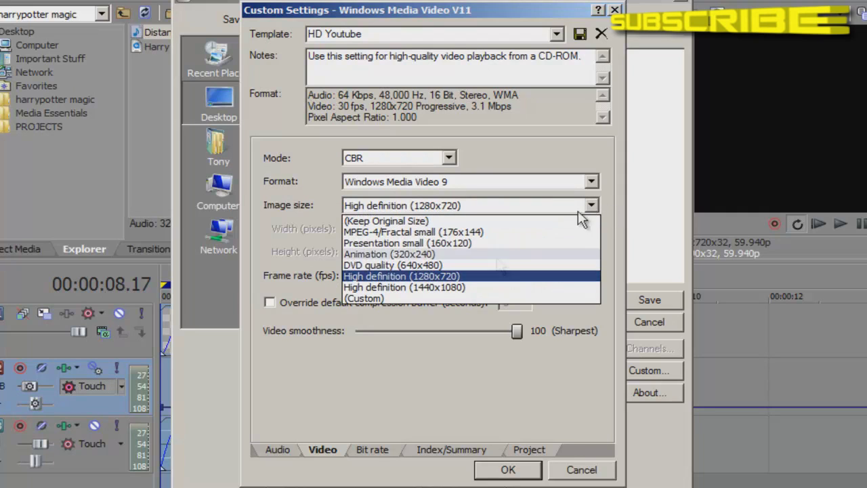
{"action": "left_click", "coordinate": [435, 281]}
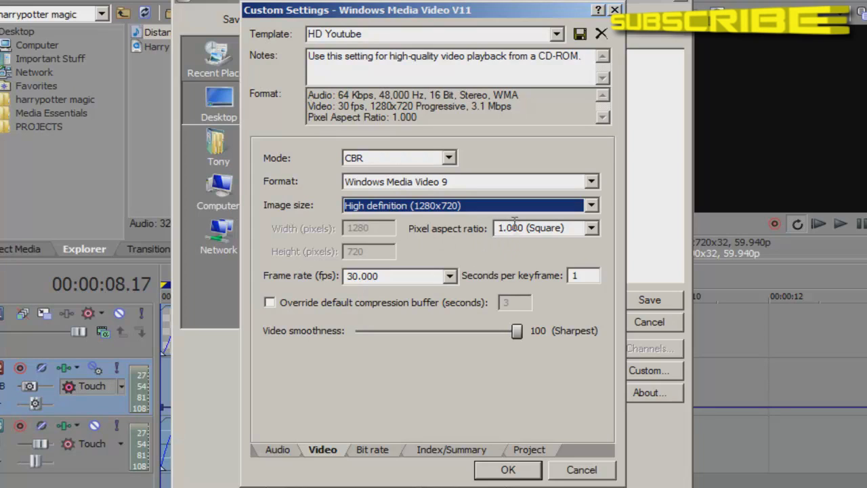
{"action": "left_click", "coordinate": [590, 230]}
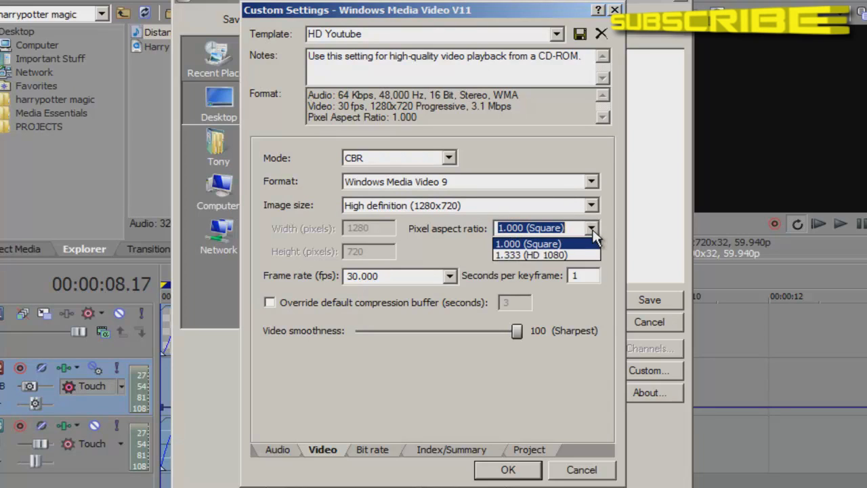
{"action": "left_click", "coordinate": [567, 243]}
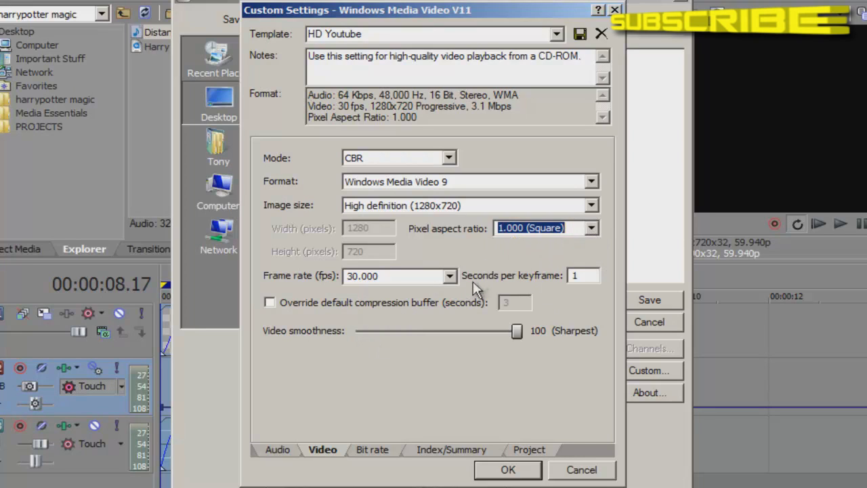
{"action": "left_click", "coordinate": [590, 271]}
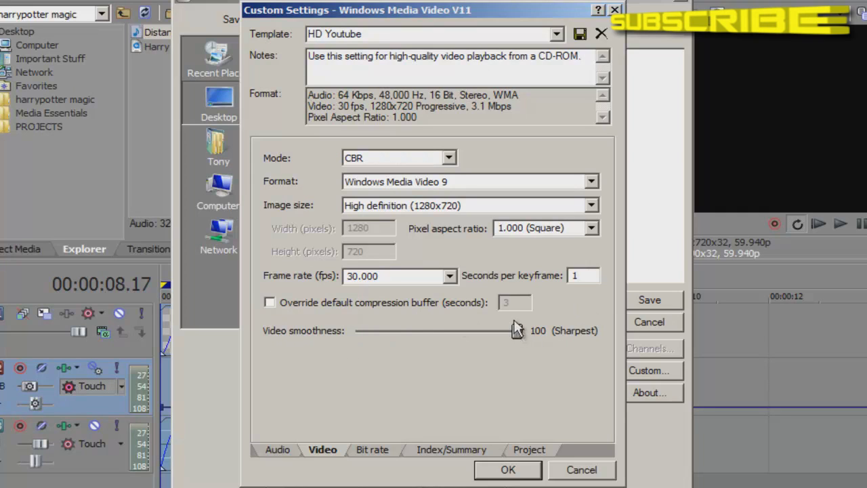
{"action": "left_click_drag", "start_coordinate": [517, 330], "coordinate": [559, 337]}
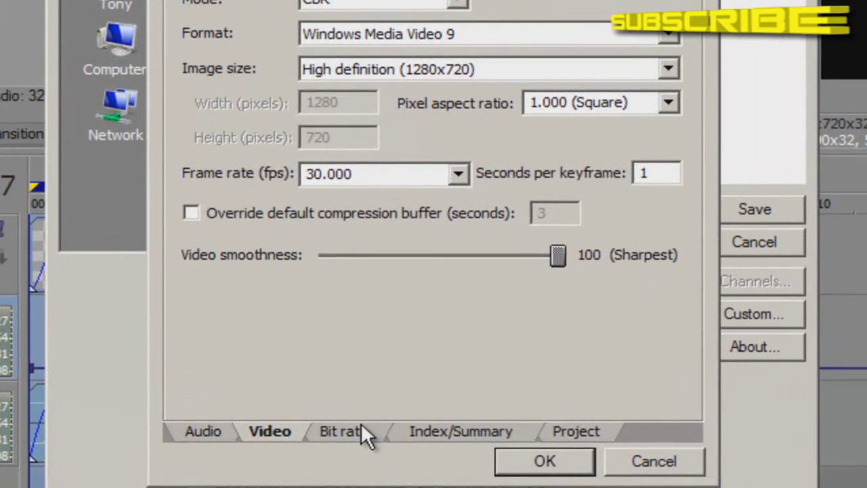
Review the Bit rate and Summary pages, leaving Stereoscopic 3D mode at Use Project Settings.
{"action": "left_click", "coordinate": [359, 429]}
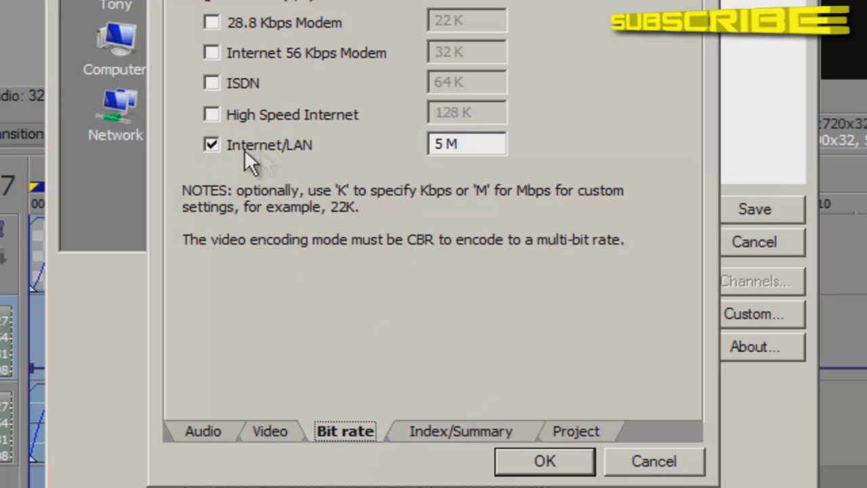
{"action": "left_click", "coordinate": [444, 432]}
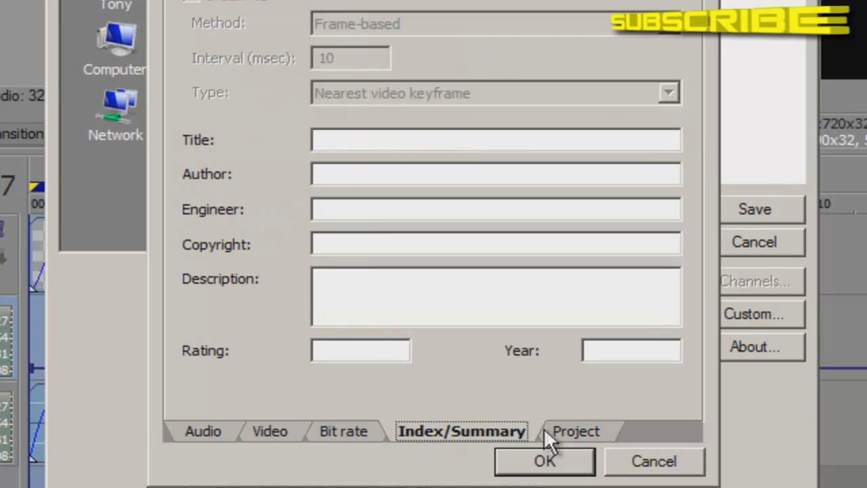
{"action": "left_click", "coordinate": [561, 431]}
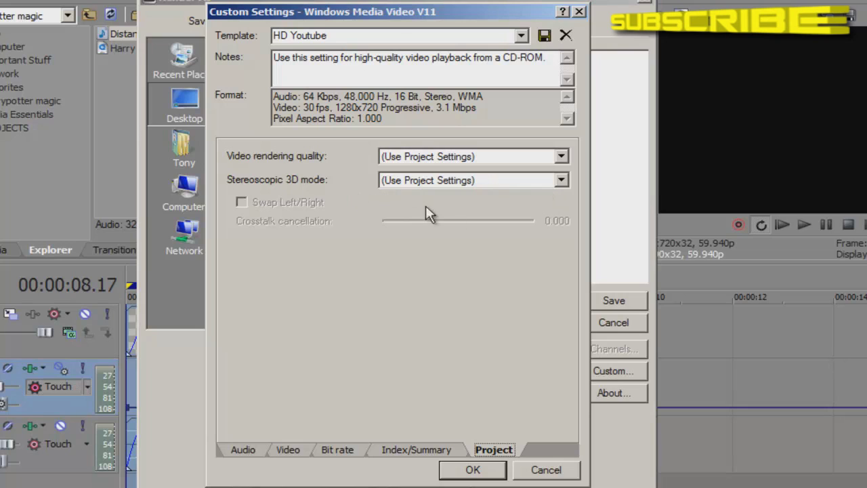
{"action": "left_click", "coordinate": [562, 181]}
{"action": "left_click", "coordinate": [563, 181]}
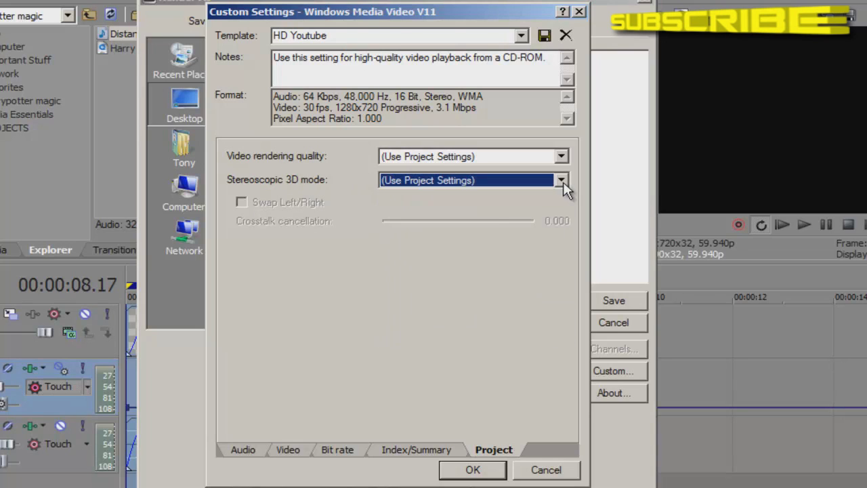
Step back through the tabs to Audio and reposition the Custom Settings window.
{"action": "left_click", "coordinate": [405, 449]}
{"action": "left_click", "coordinate": [337, 449]}
{"action": "left_click", "coordinate": [287, 450]}
{"action": "left_click", "coordinate": [243, 451]}
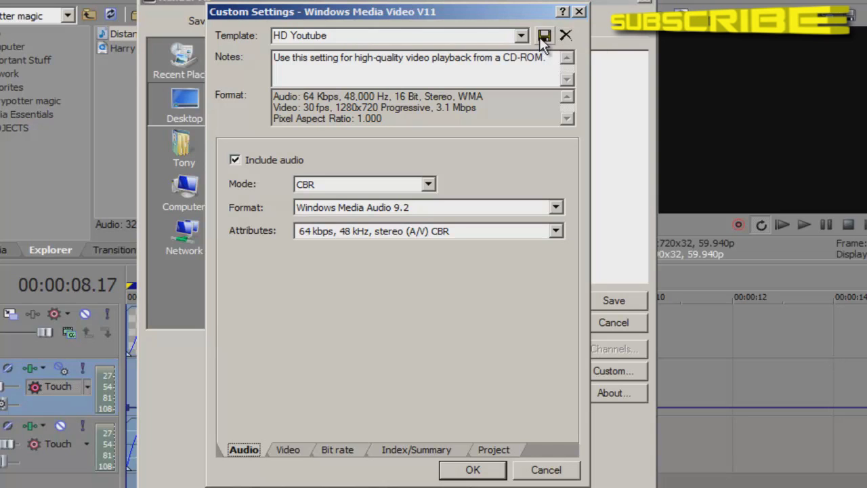
{"action": "left_click_drag", "start_coordinate": [532, 19], "coordinate": [672, 39]}
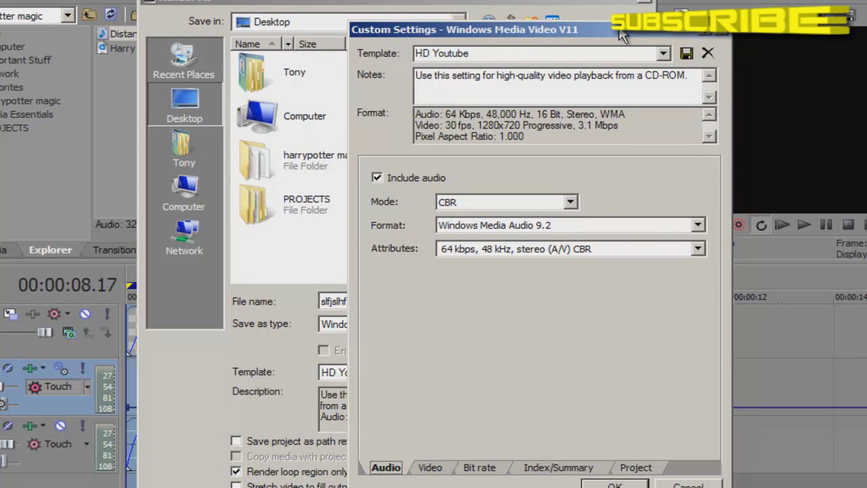
{"action": "left_click_drag", "start_coordinate": [621, 29], "coordinate": [550, 14]}
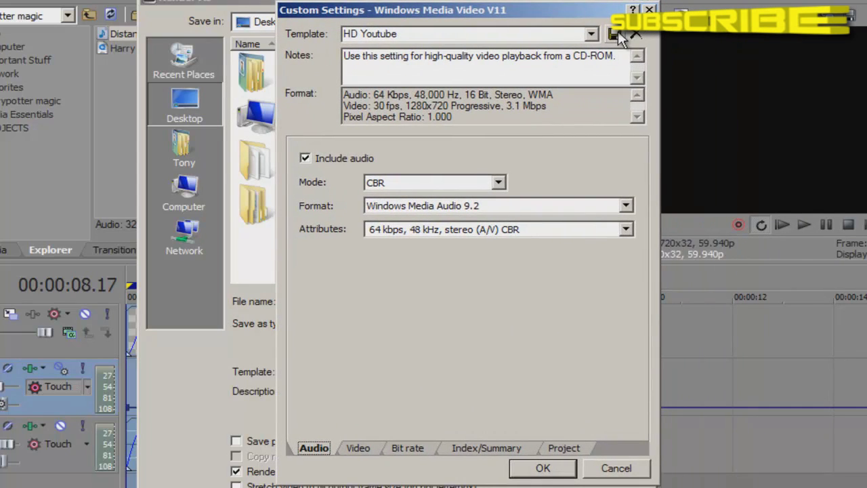
Clear the stray text from the Template name and close Custom Settings.
{"action": "left_click", "coordinate": [531, 36]}
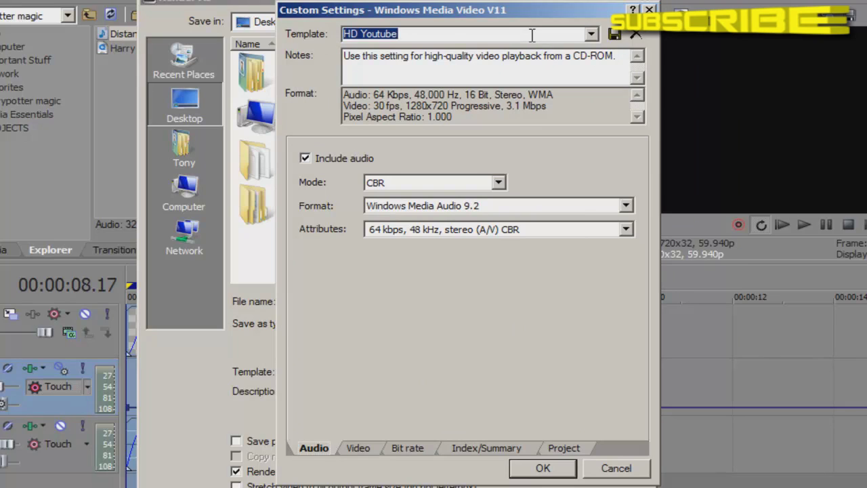
{"action": "type", "text": "slhfls;lfs"}
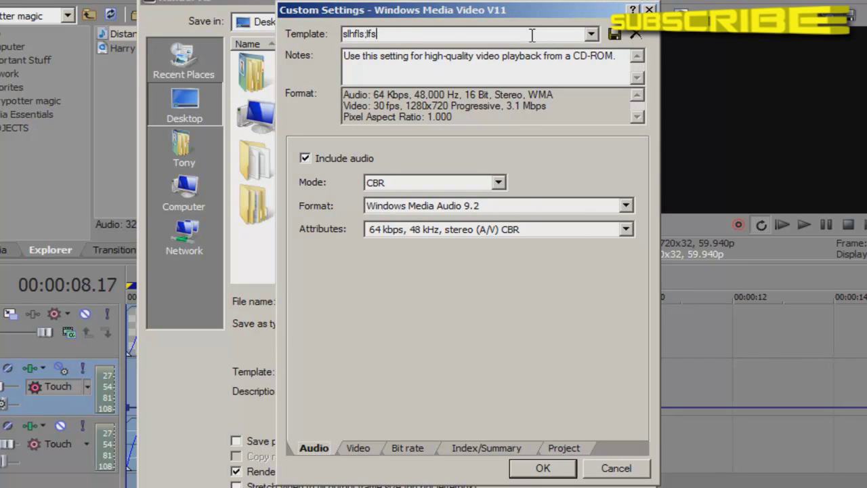
{"action": "key", "text": "BackSpace"}
{"action": "key", "text": "BackSpace"}
{"action": "key", "text": "BackSpace"}
{"action": "key", "text": "BackSpace"}
{"action": "key", "text": "BackSpace"}
{"action": "key", "text": "BackSpace"}
{"action": "key", "text": "BackSpace"}
{"action": "key", "text": "BackSpace"}
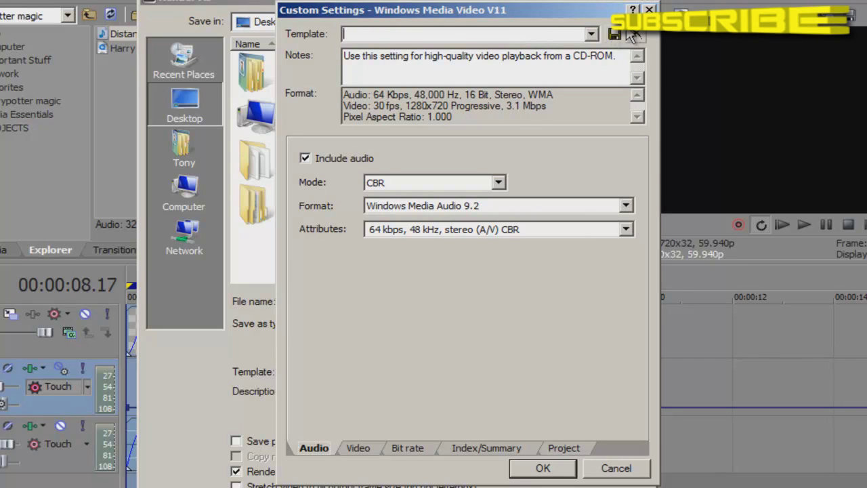
{"action": "key", "text": "Return"}
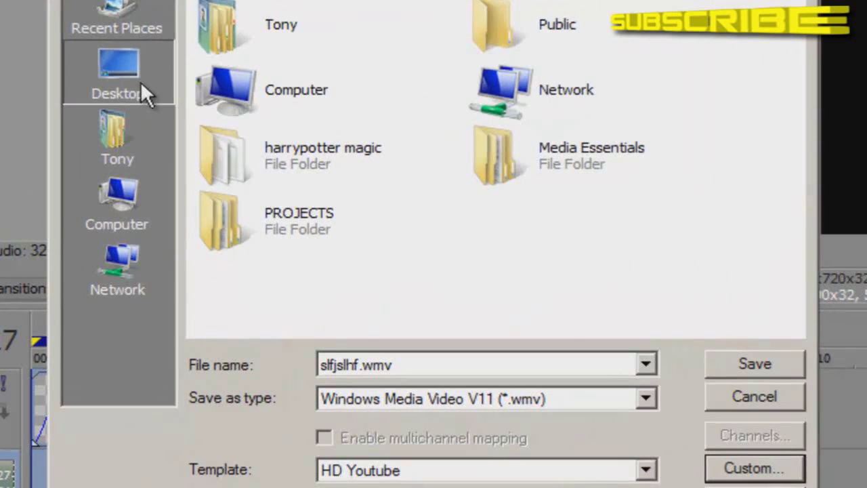
{"action": "left_click", "coordinate": [196, 108]}
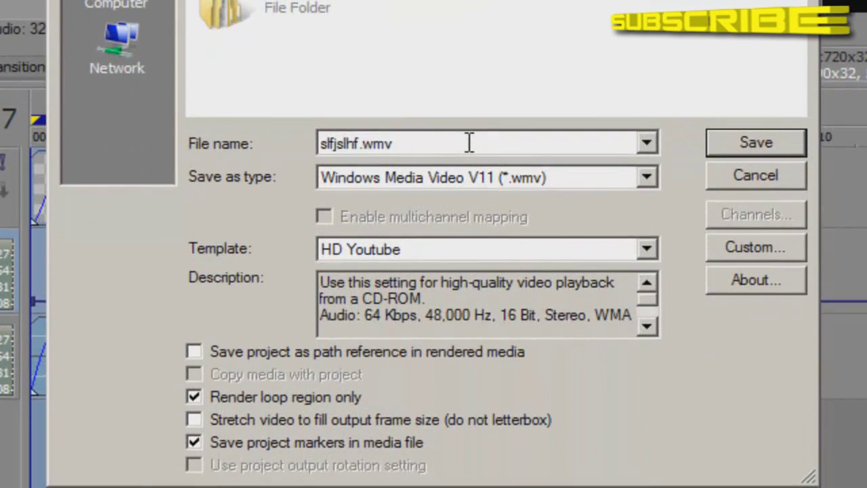
{"action": "double_click", "coordinate": [469, 365]}
{"action": "left_click", "coordinate": [469, 142]}
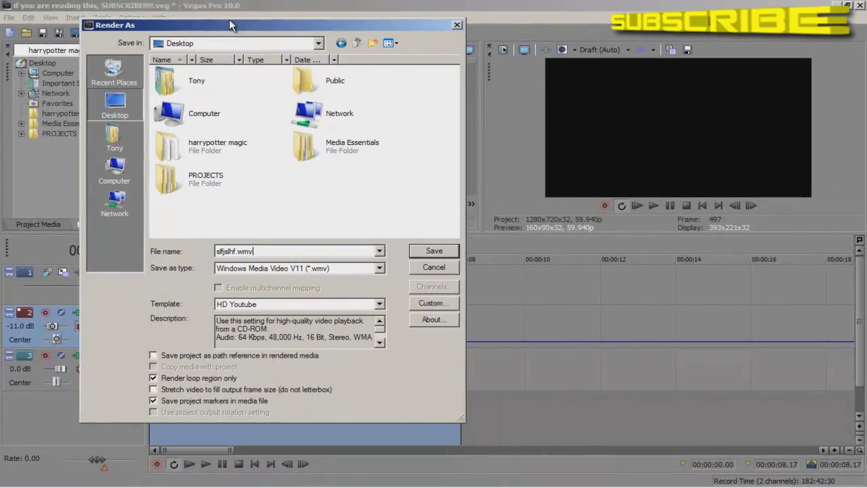
Start rendering the timeline loop region to slfjslhf.wmv from the Render As dialog.
{"action": "left_click", "coordinate": [432, 252]}
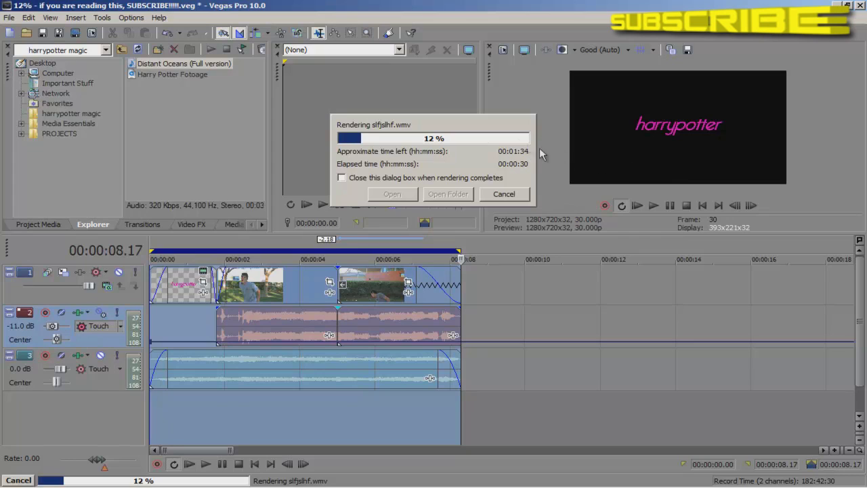
Cancel the slfjslhf.wmv render in progress, stopping it at 12%.
{"action": "left_click", "coordinate": [501, 192]}
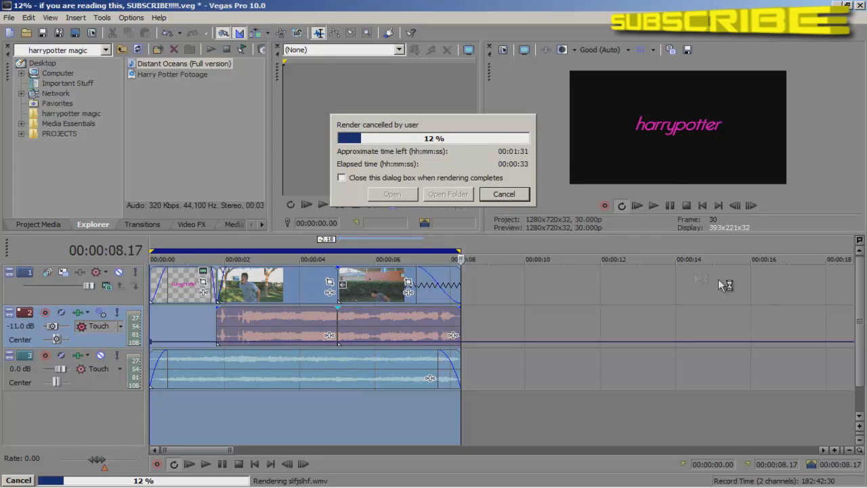